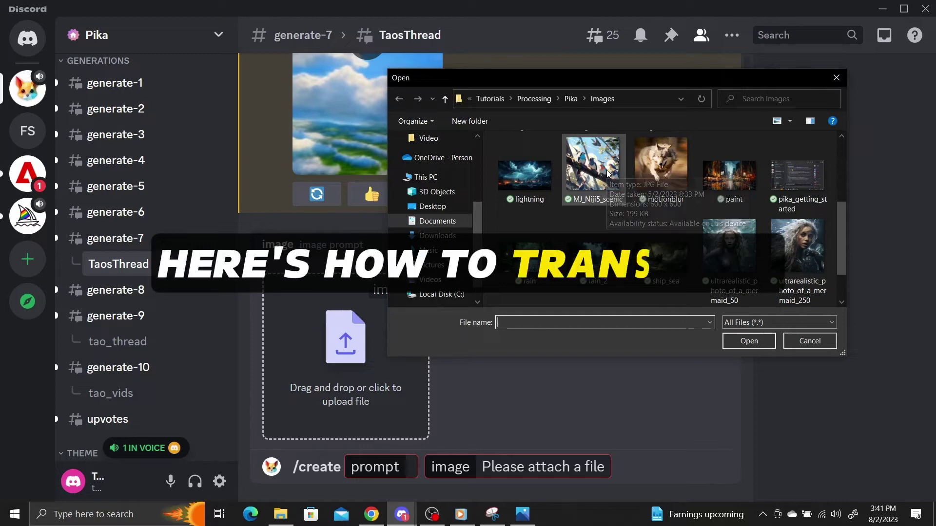
Join the Pika server through the Join Beta invite and open #getting-started.
double_click(607, 172)
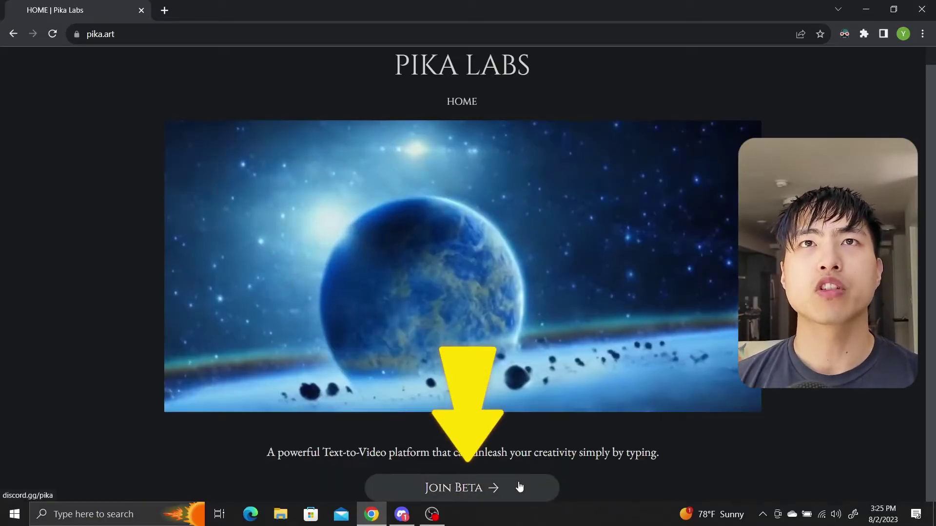
click(519, 486)
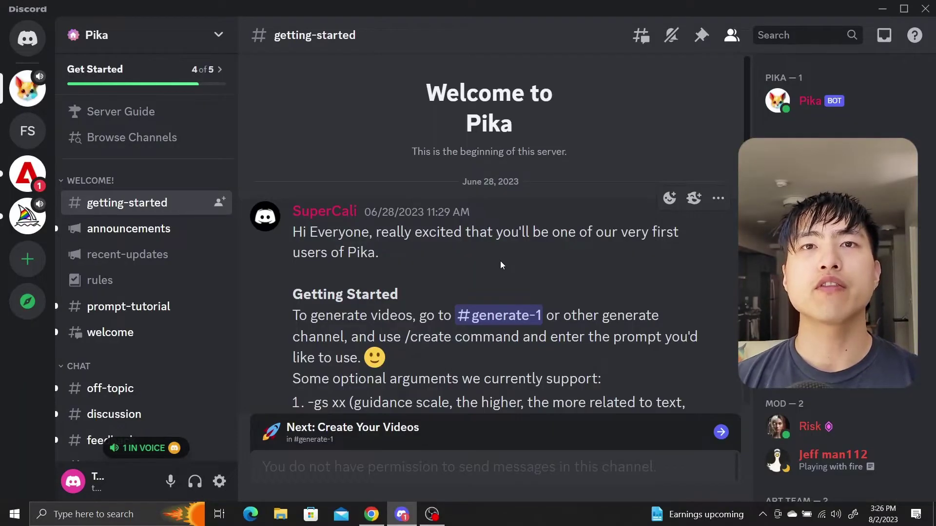
In #generate-7, run /create with the prompt 'a train in new york' and replay the video.
scroll(205, 288, down, 8)
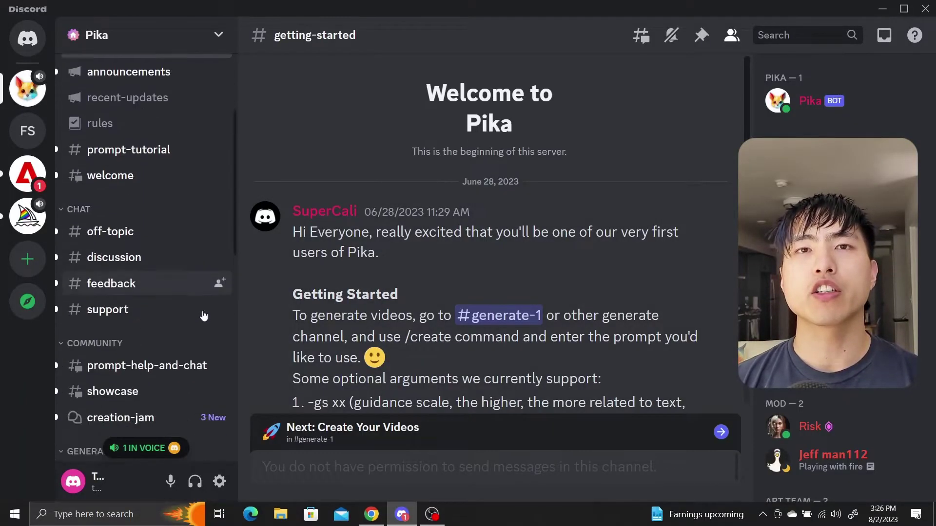
click(168, 365)
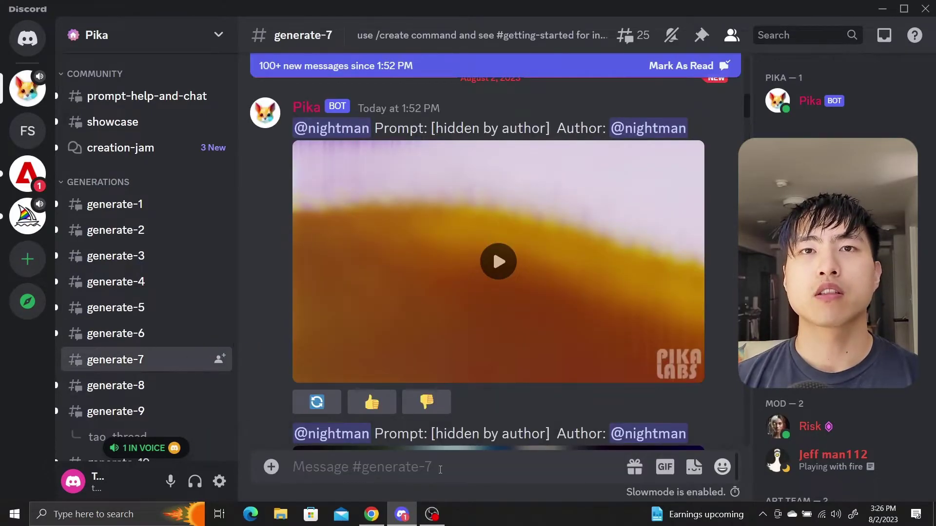
text(/create)
key(Tab)
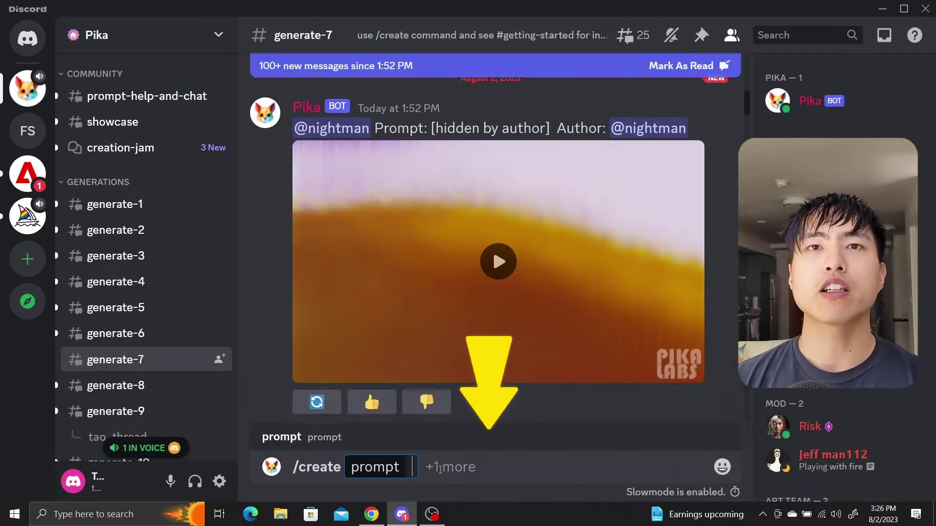
text(a train in new york)
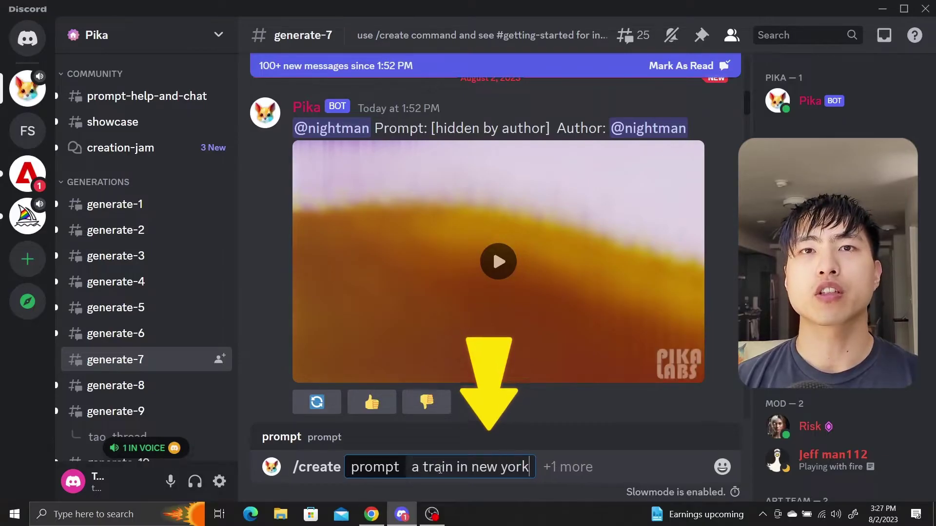
key(Return)
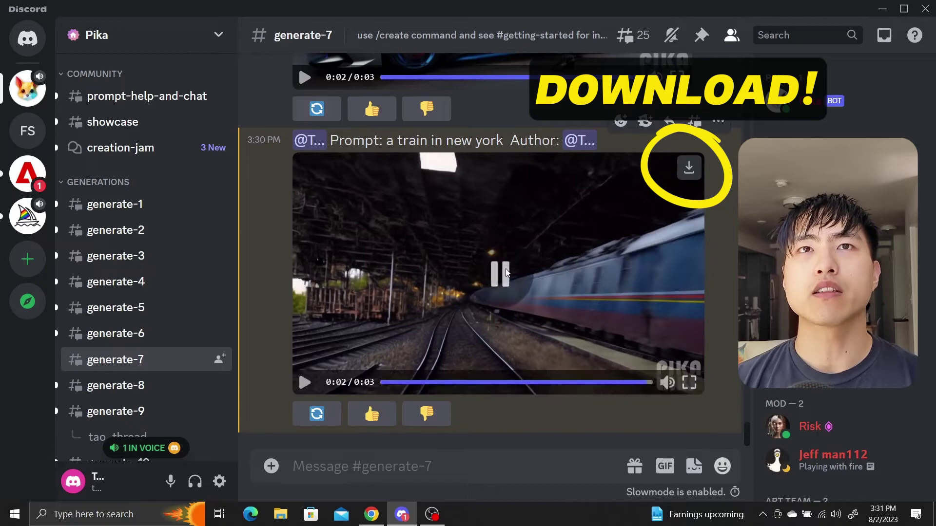
click(306, 385)
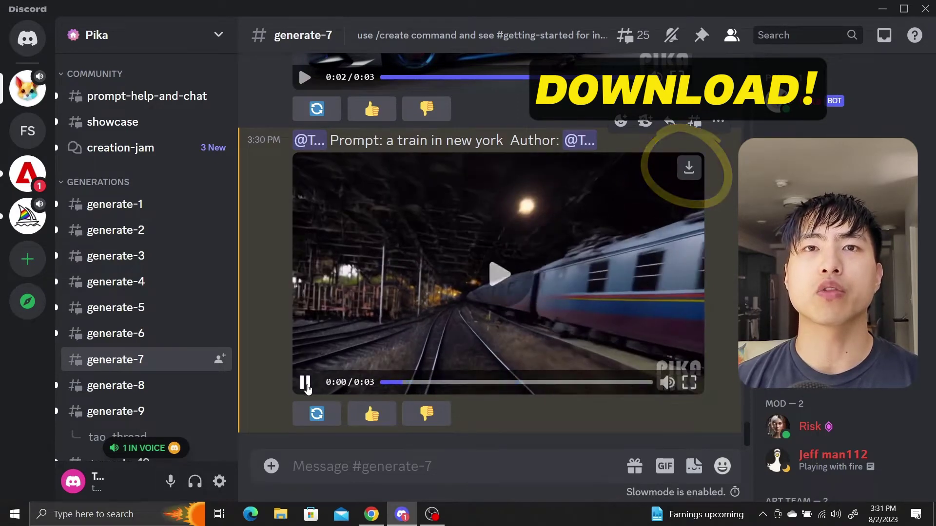
scroll(362, 365, up, 10)
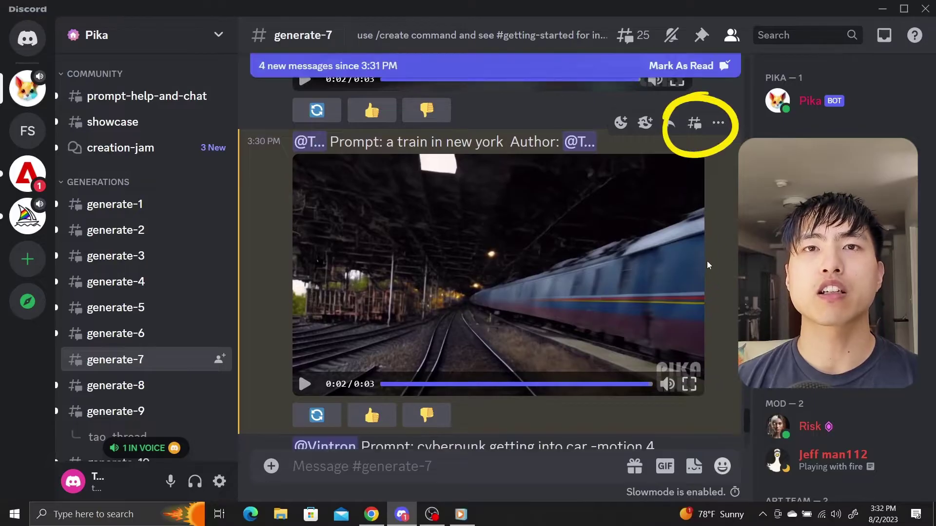
Create thread 'TaosThread' from the train video, post 'welcome!', and open the thread.
click(691, 125)
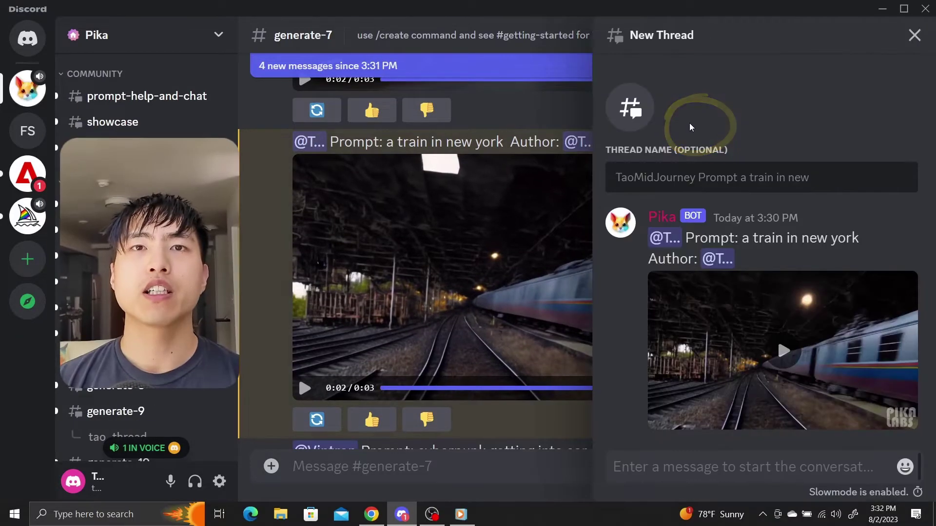
text(TaosThread)
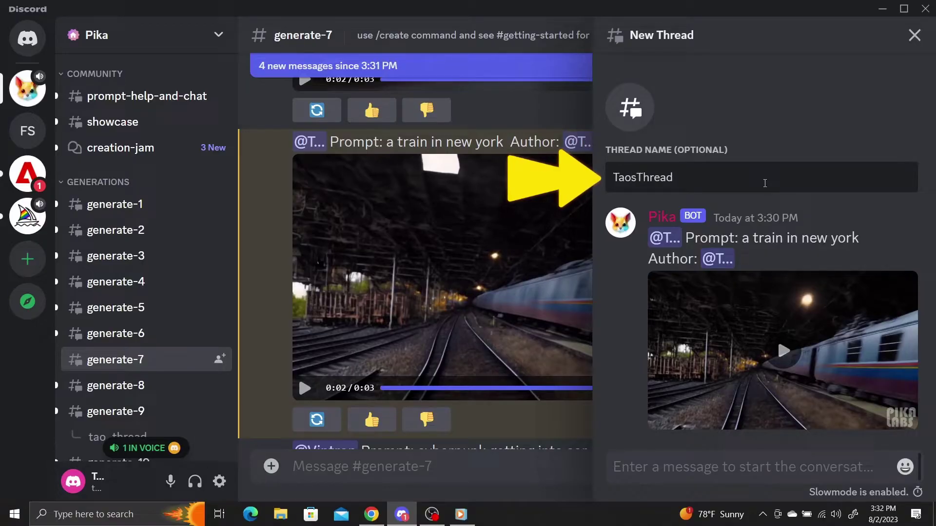
click(717, 482)
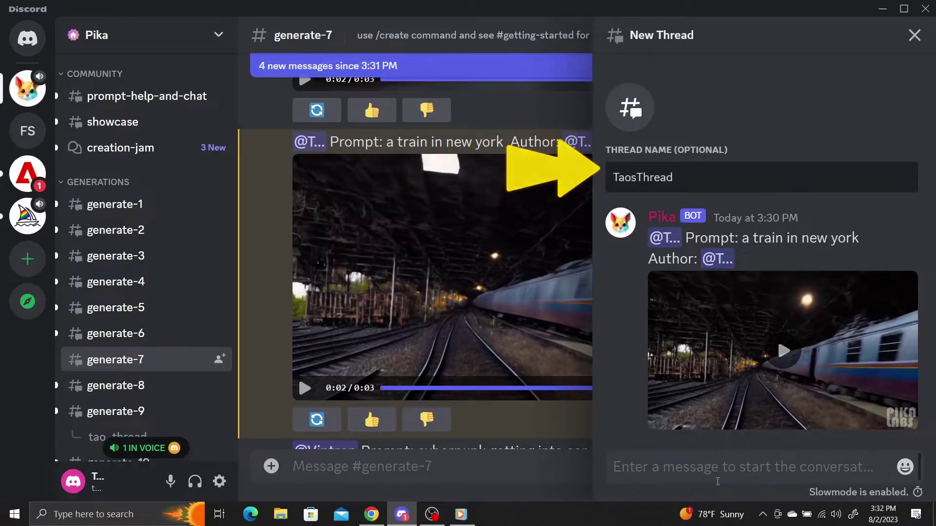
text(welcome!)
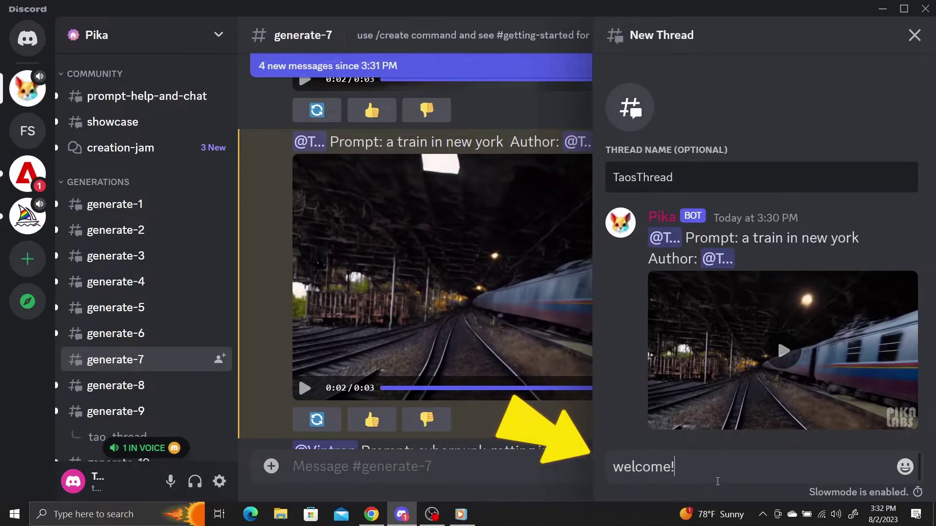
key(Return)
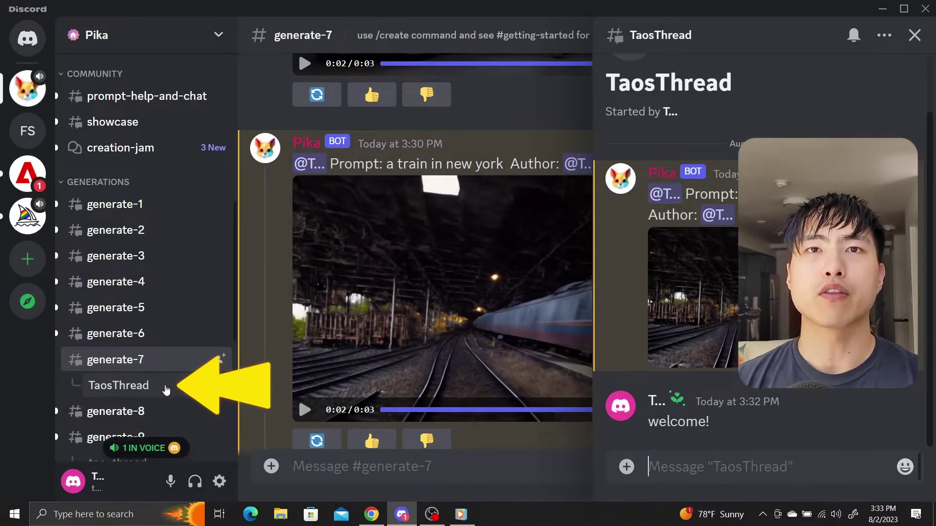
click(165, 390)
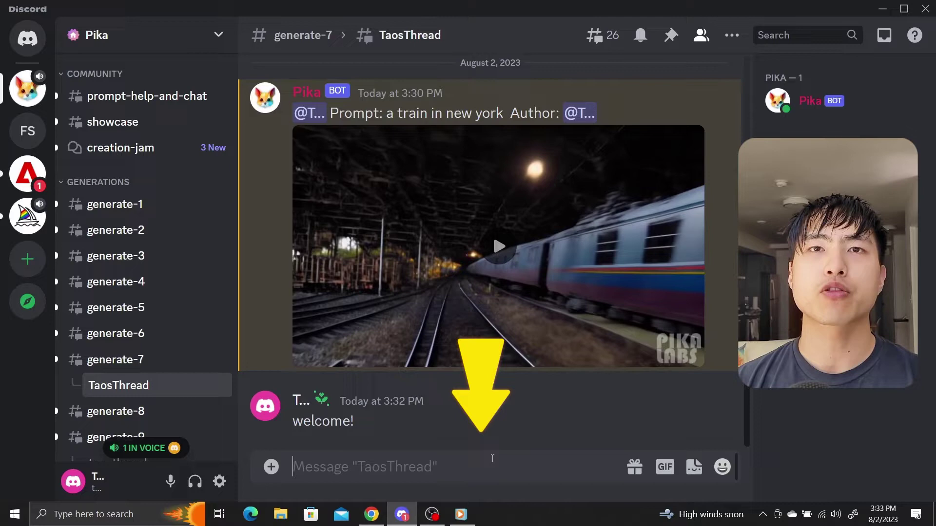
Generate and play a 'a bird flying -ar 9:16' portrait video, then zoom into the reference image.
text(/c)
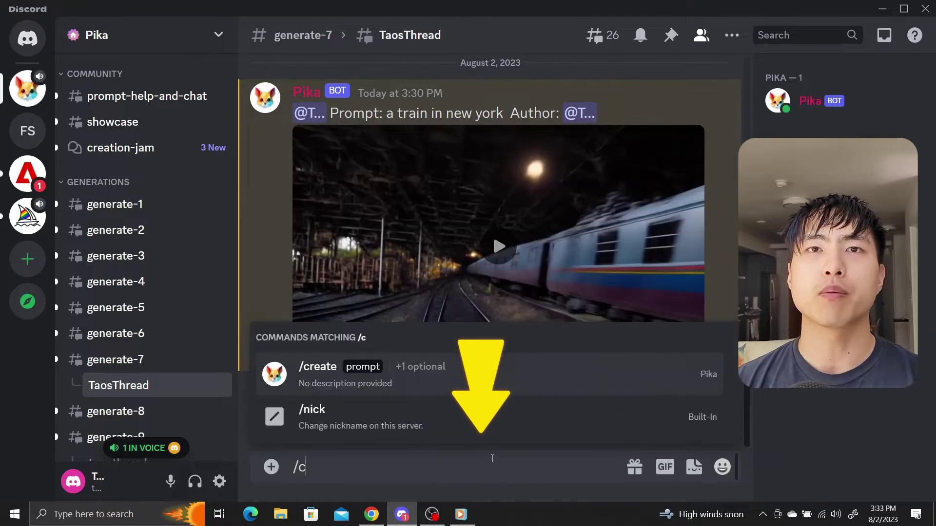
text(reate)
key(Tab)
text(a bird)
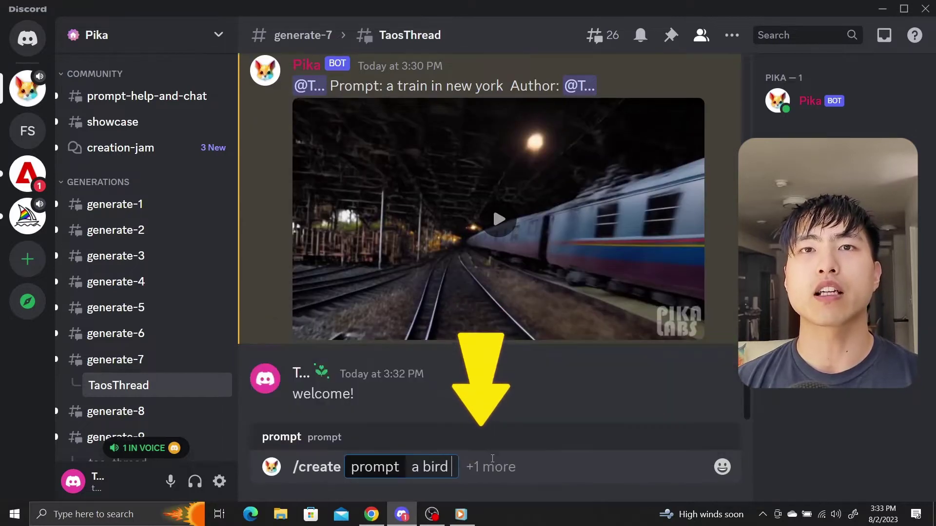
text( flying -ar 9:16)
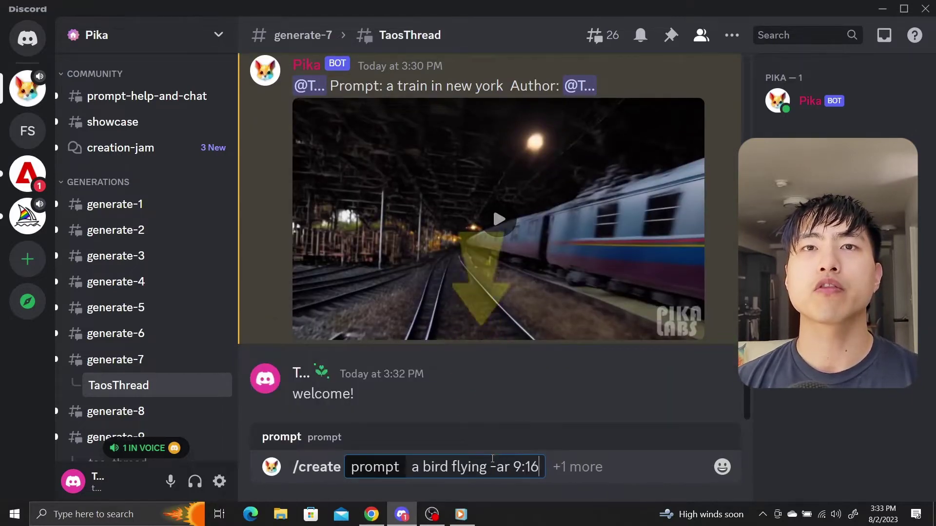
key(Return)
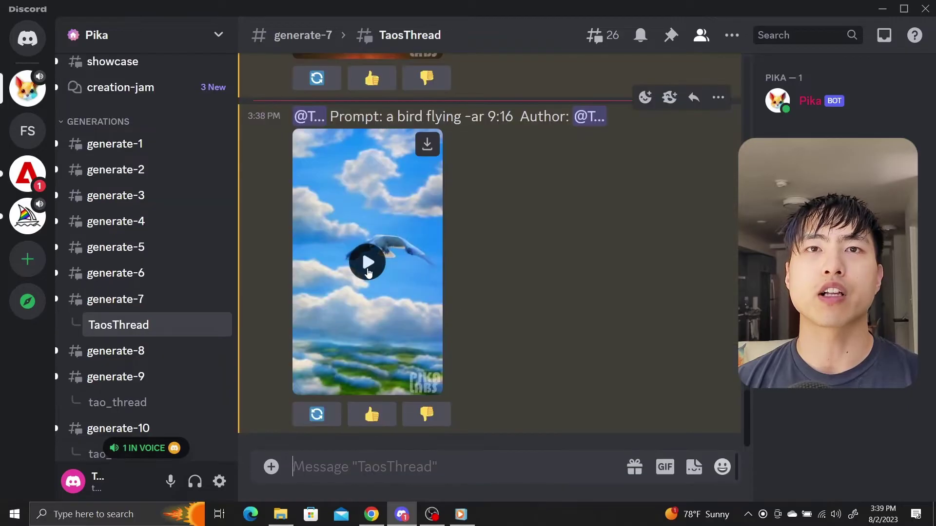
click(367, 263)
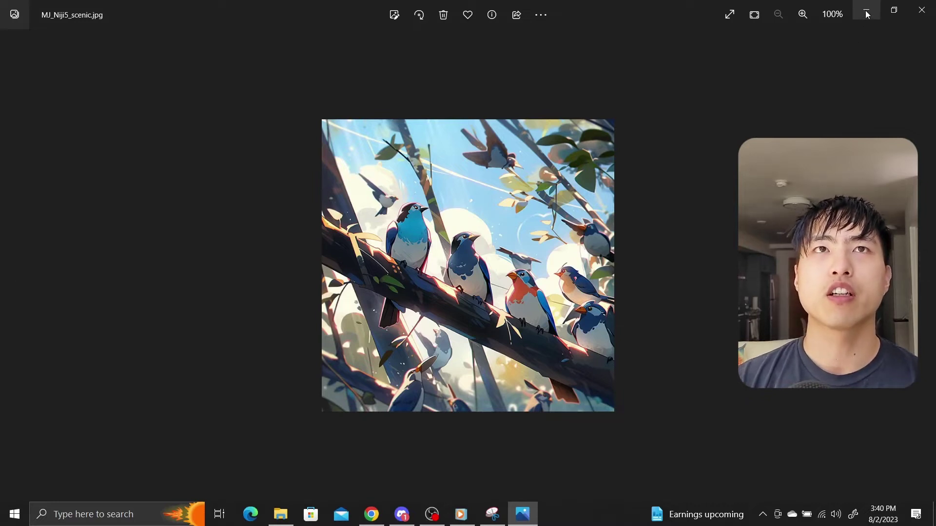
key(ctrl+plus)
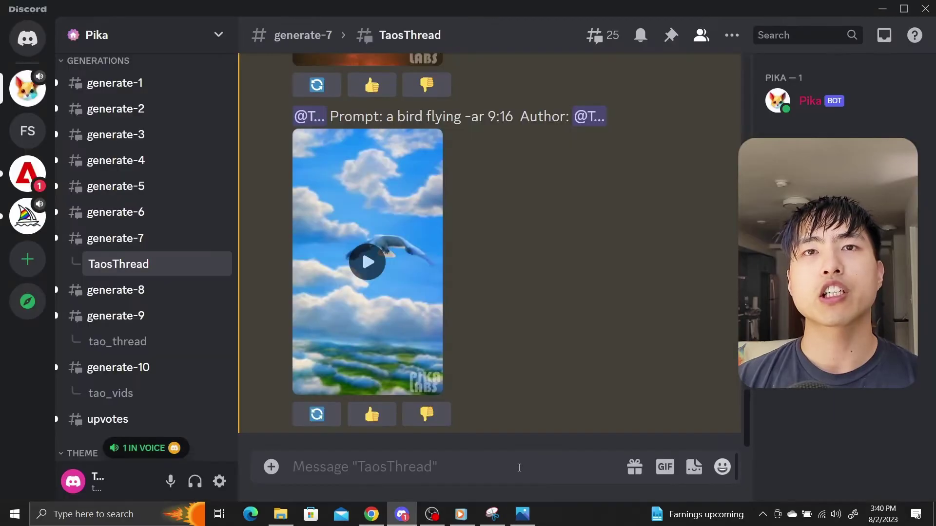
Prepare /create with MJ_Niji5_scenic.jpg as the image and prompt 'birds on a branch -motion 4'.
text(/create)
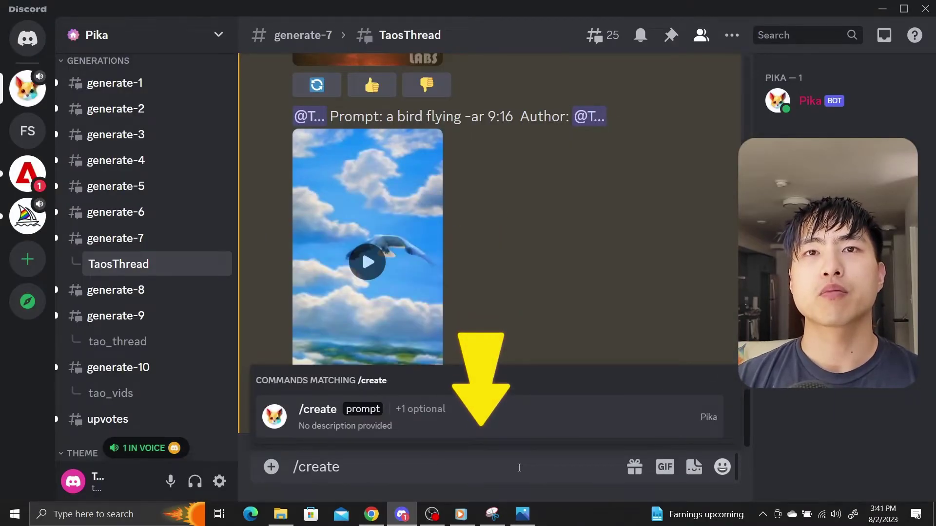
key(Tab)
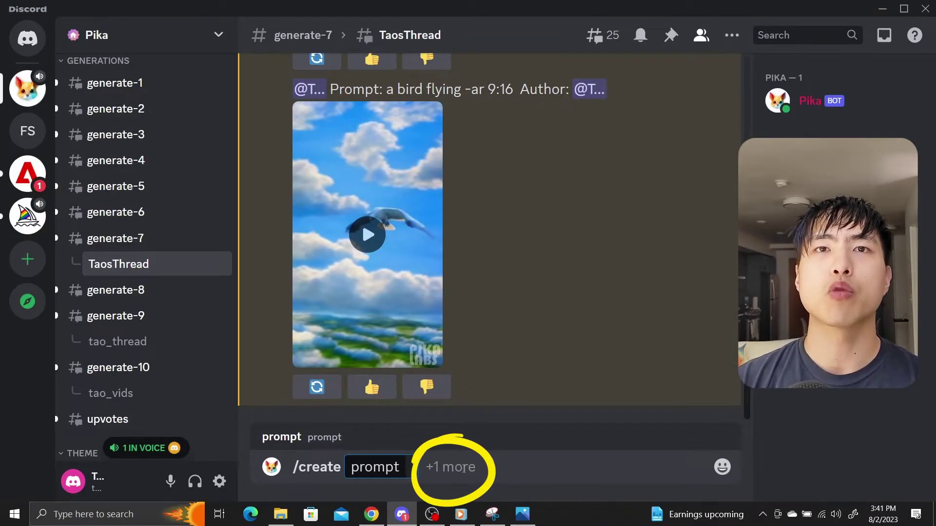
click(462, 468)
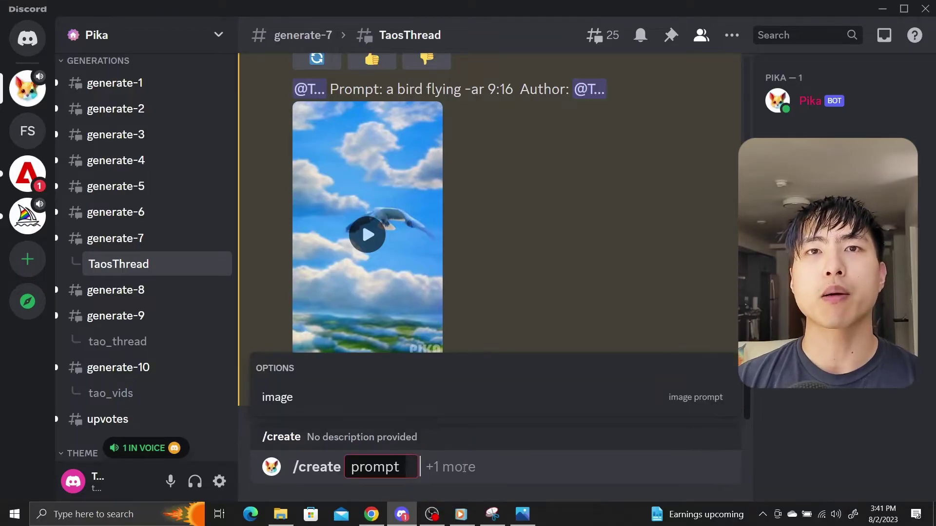
click(467, 409)
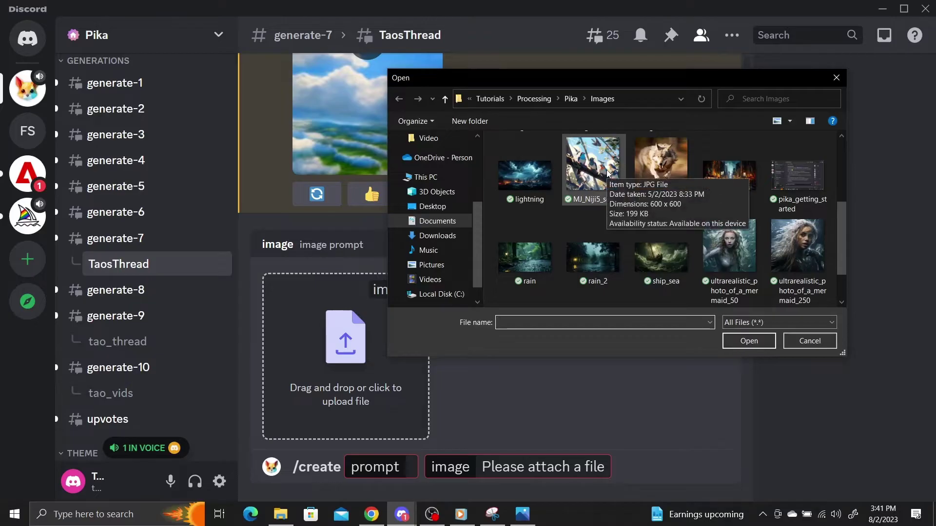
click(608, 174)
double_click(608, 174)
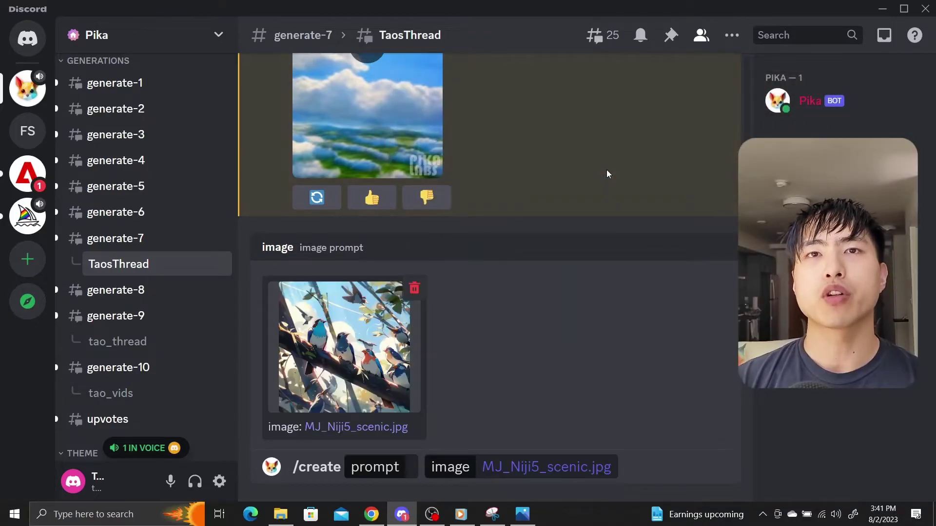
click(411, 464)
text(birds on a branch )
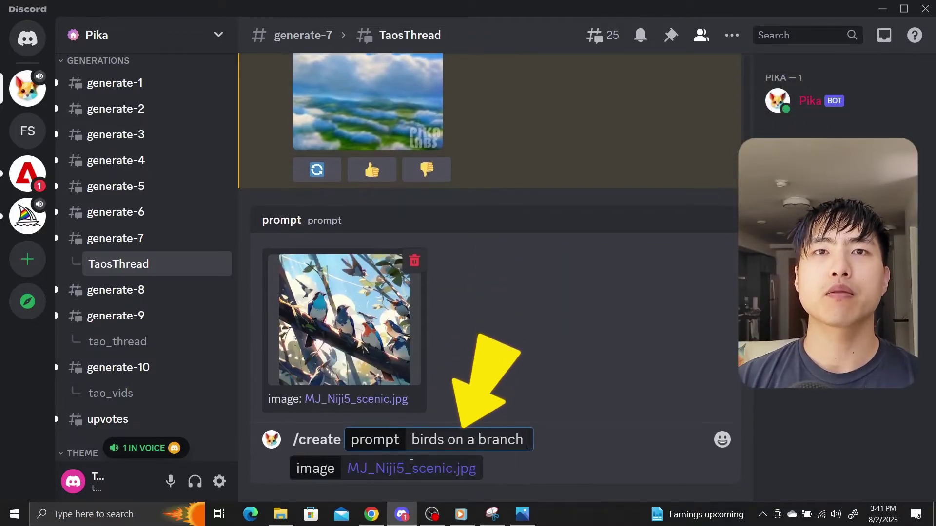
text(-motion 4)
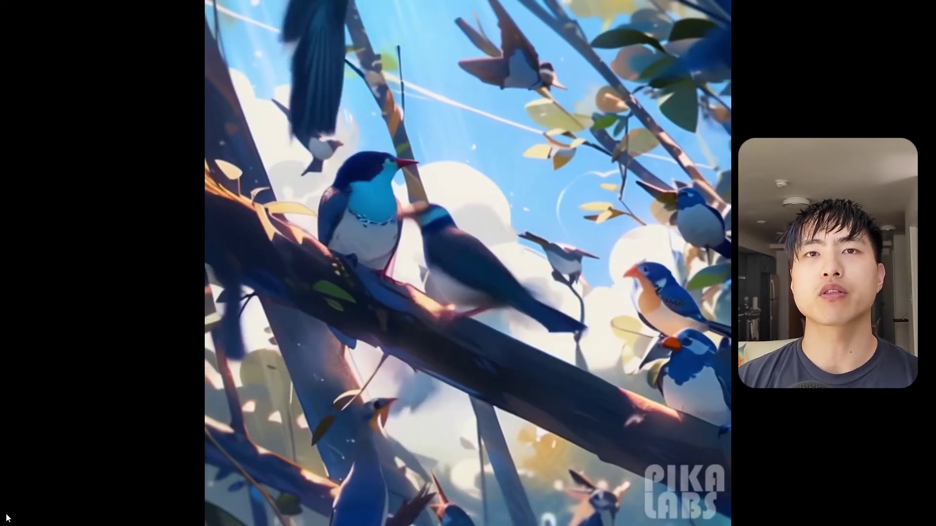
Pause the birds-on-a-branch clip and exit full-screen playback.
click(7, 516)
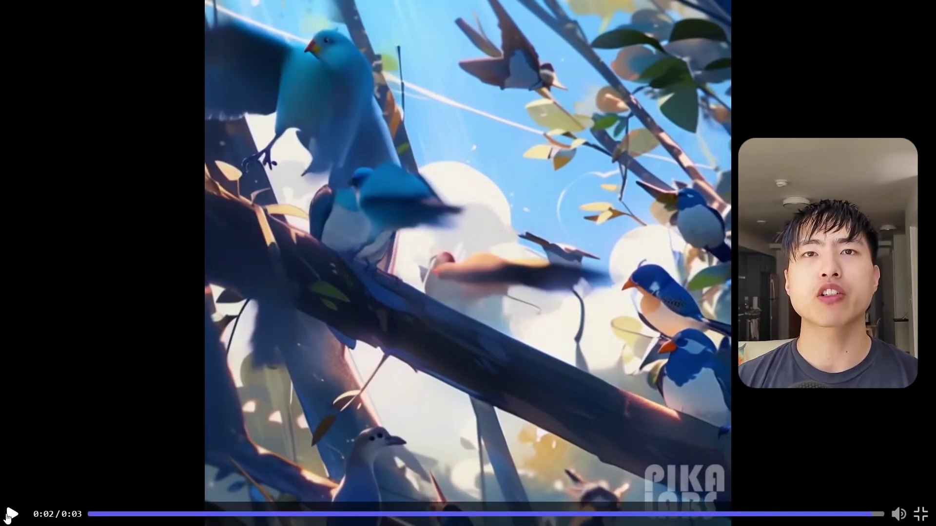
key(Escape)
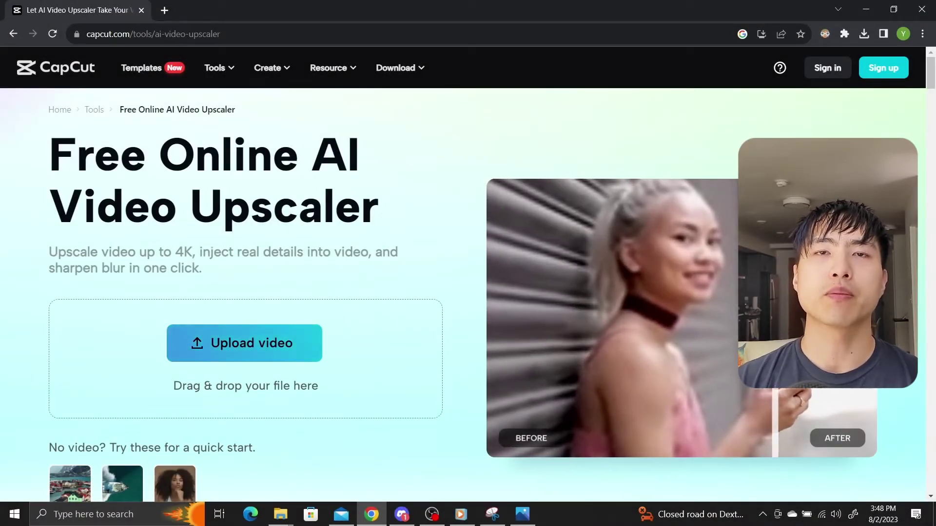
Sign in to CapCut and upload the ocean-waves clip to the video upscaler.
click(827, 69)
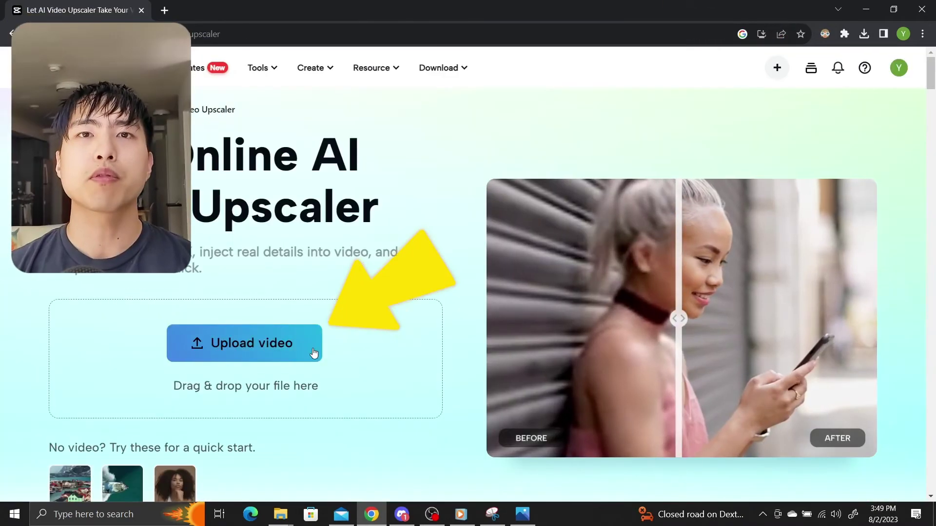
click(313, 353)
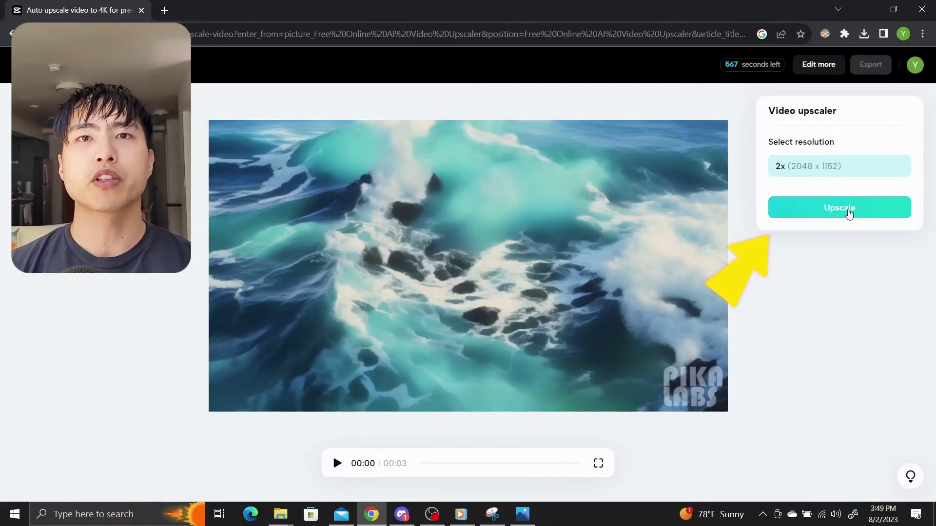
Upscale the ocean clip at 2x (2048 × 1152), export it, and download UpscaleVideo_12_20230802.mp4.
click(848, 214)
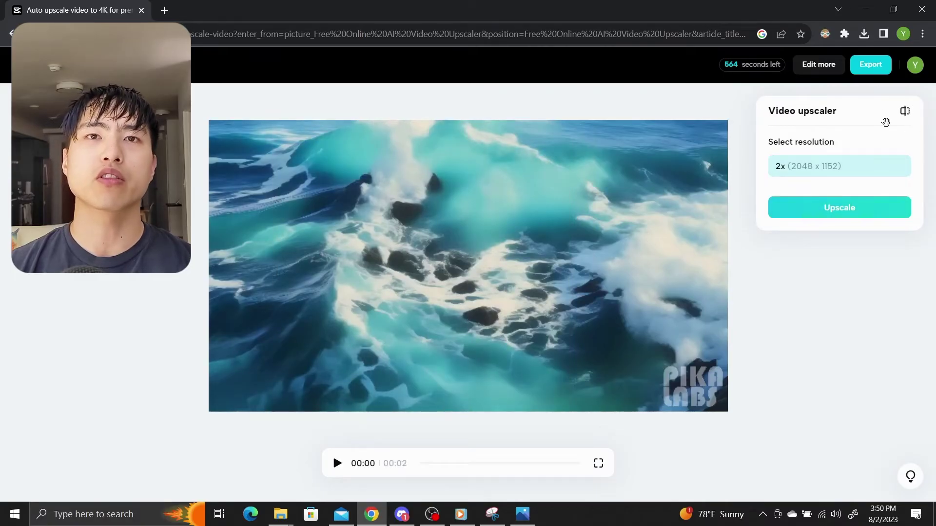
click(863, 71)
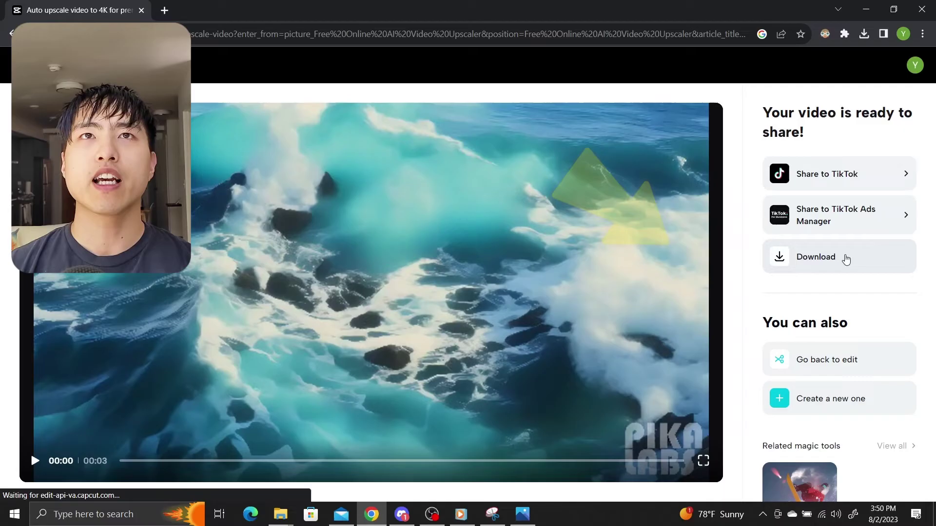
click(843, 258)
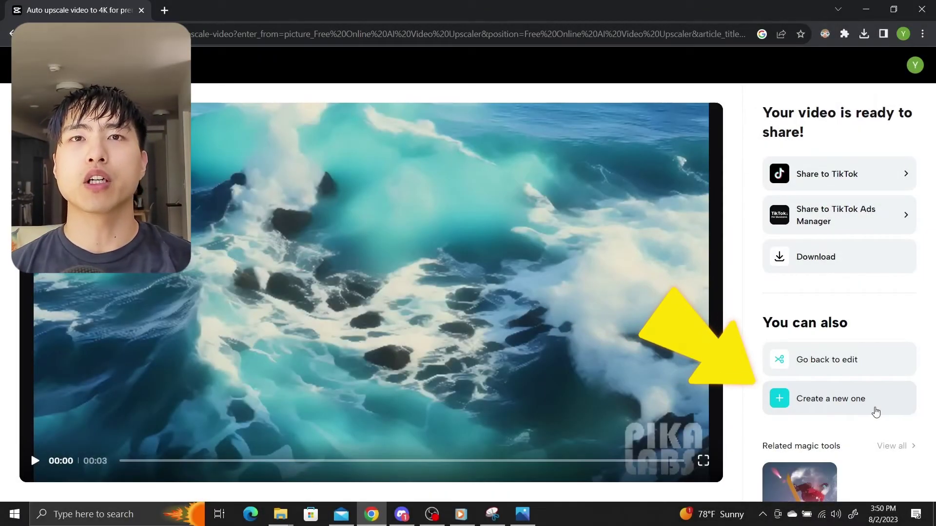
Choose 'Create a new one' to begin another upscaling job.
click(875, 412)
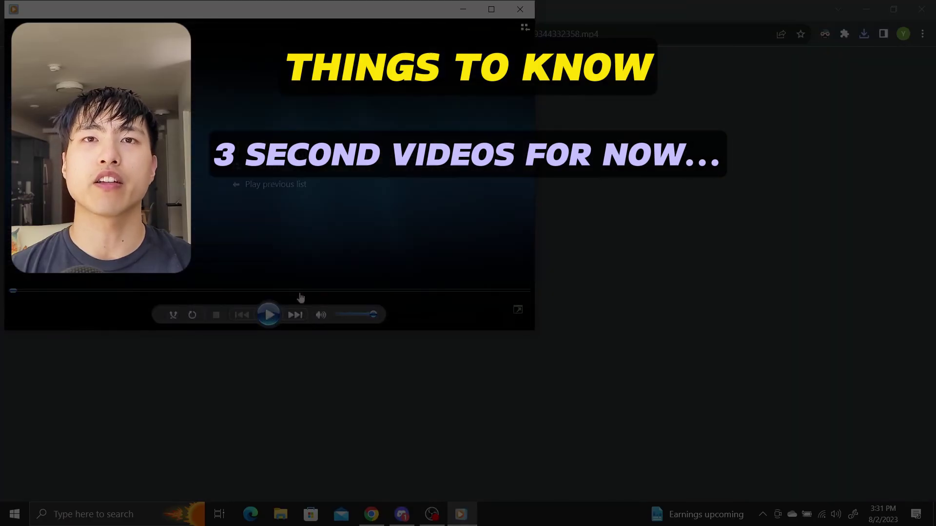
Play the downloaded train clip, then scroll through #generate-7's recent Pika generations.
click(270, 315)
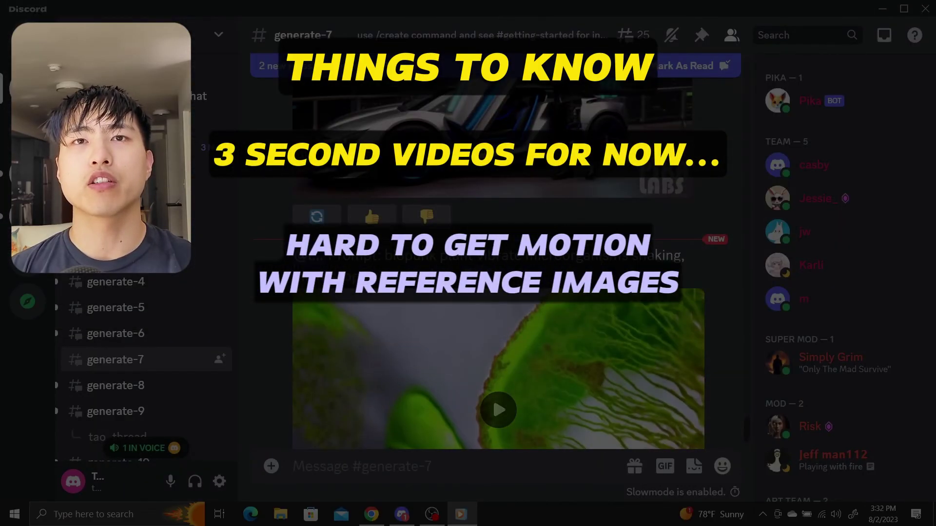
scroll(492, 263, up, 3)
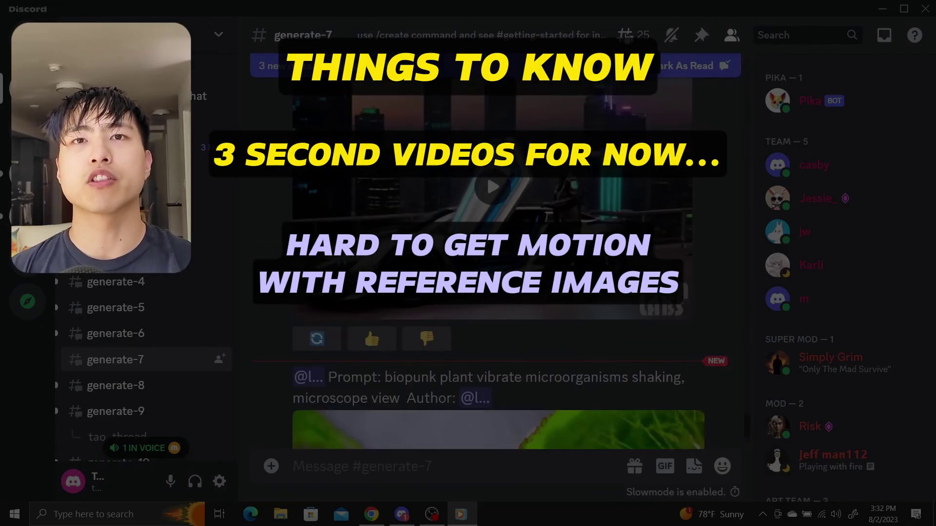